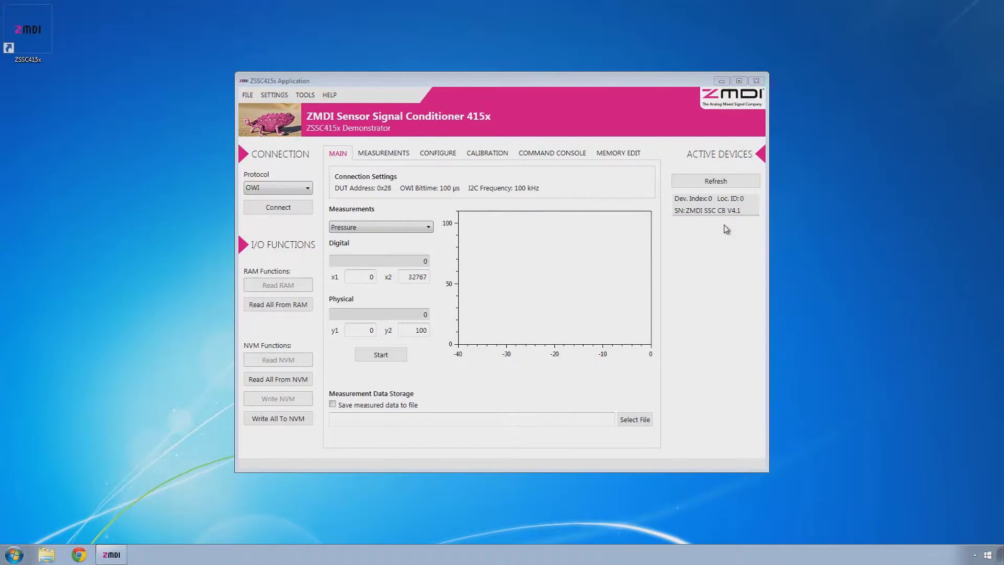
# Load the GUI configuration file ZSSC4151.cfgx
pyautogui.click(248, 97)
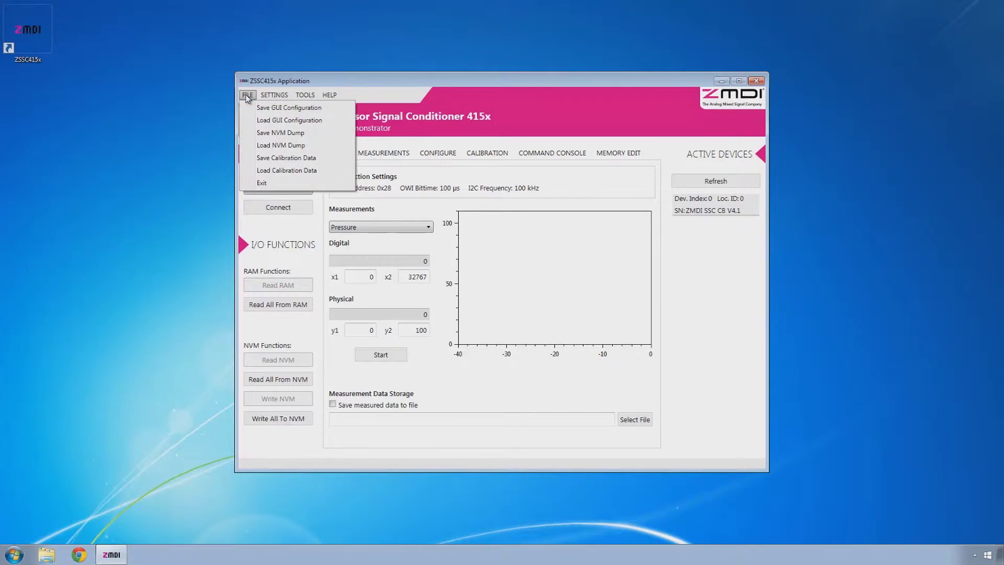
pyautogui.click(261, 121)
pyautogui.click(402, 170)
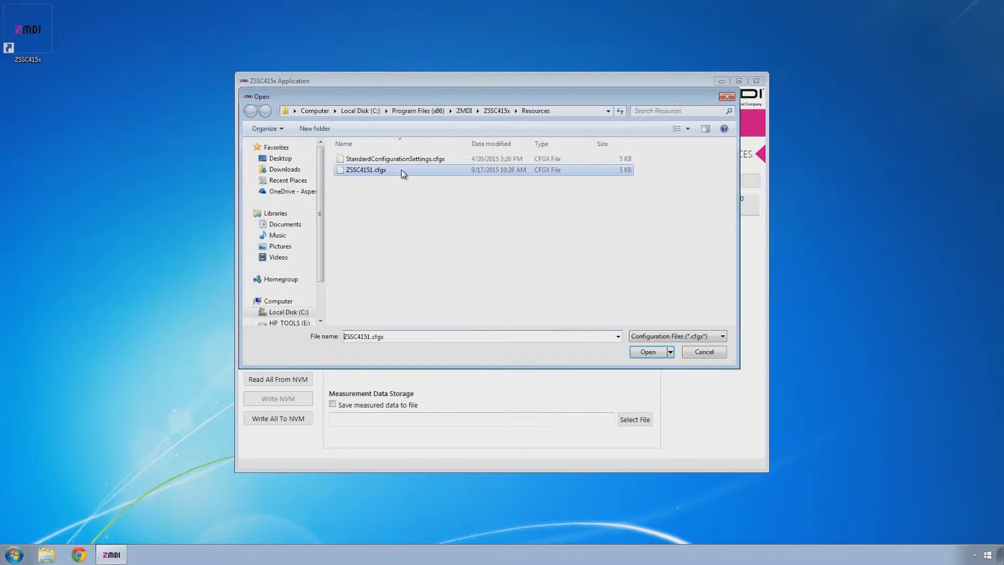
pyautogui.click(647, 352)
pyautogui.click(543, 313)
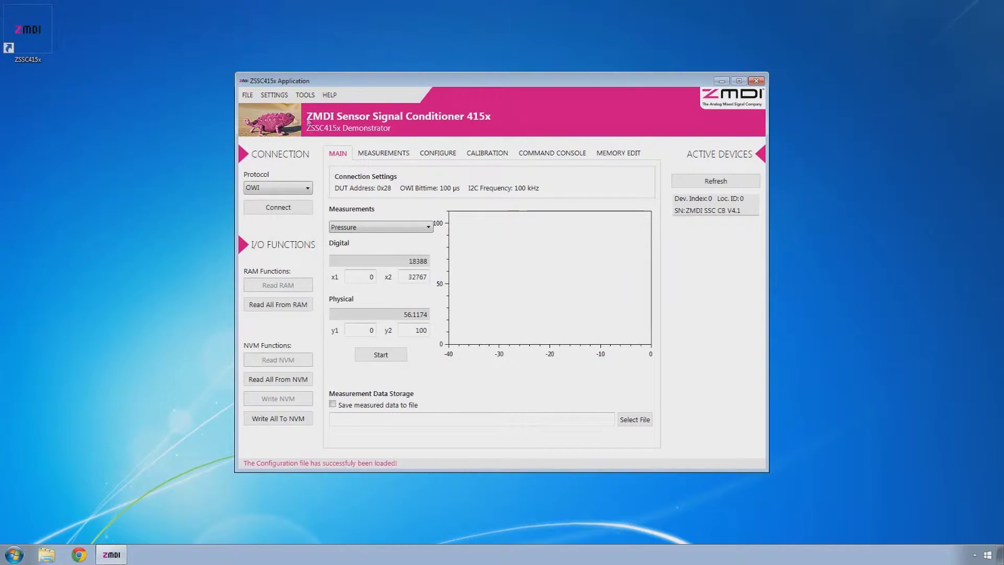
# Load the NVM dump zssc4151_nvm.dmpx, confirming it overwrites the current data
pyautogui.click(248, 94)
pyautogui.click(269, 146)
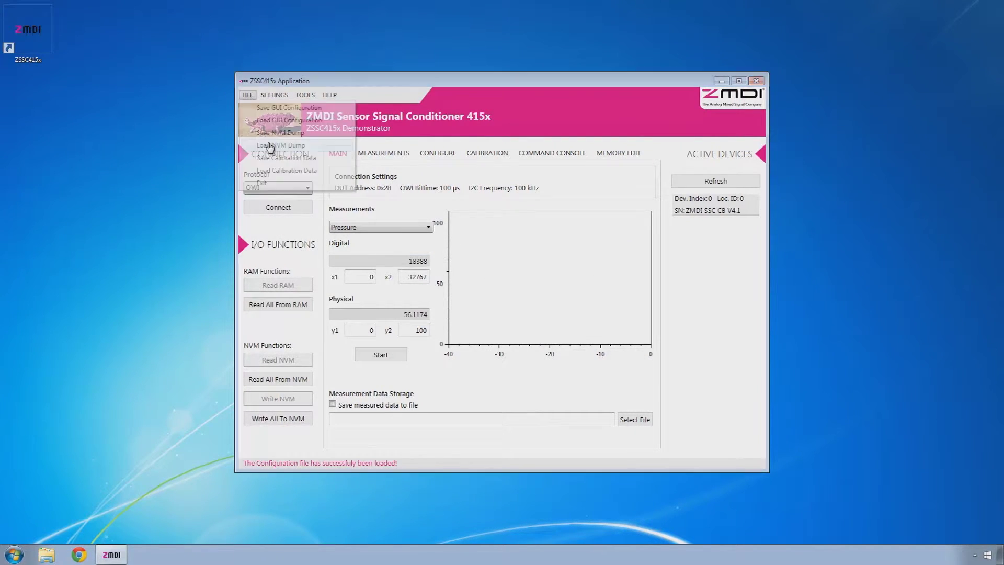
pyautogui.click(387, 160)
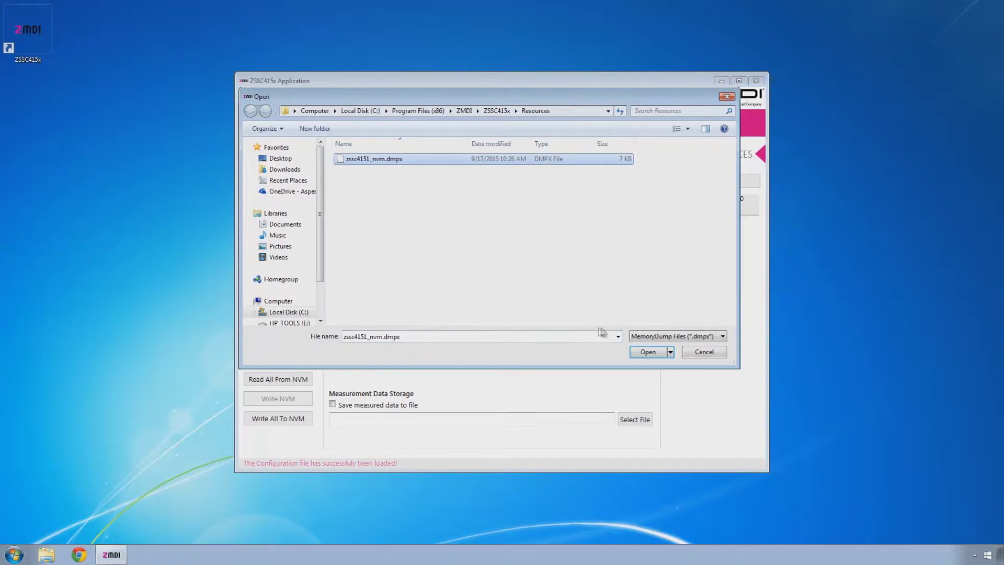
pyautogui.click(648, 352)
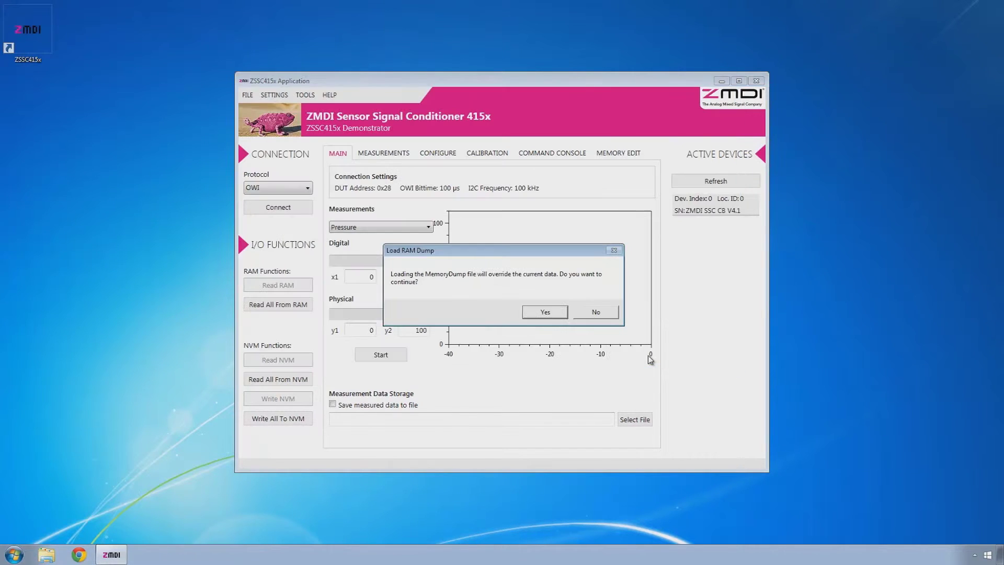
pyautogui.click(532, 314)
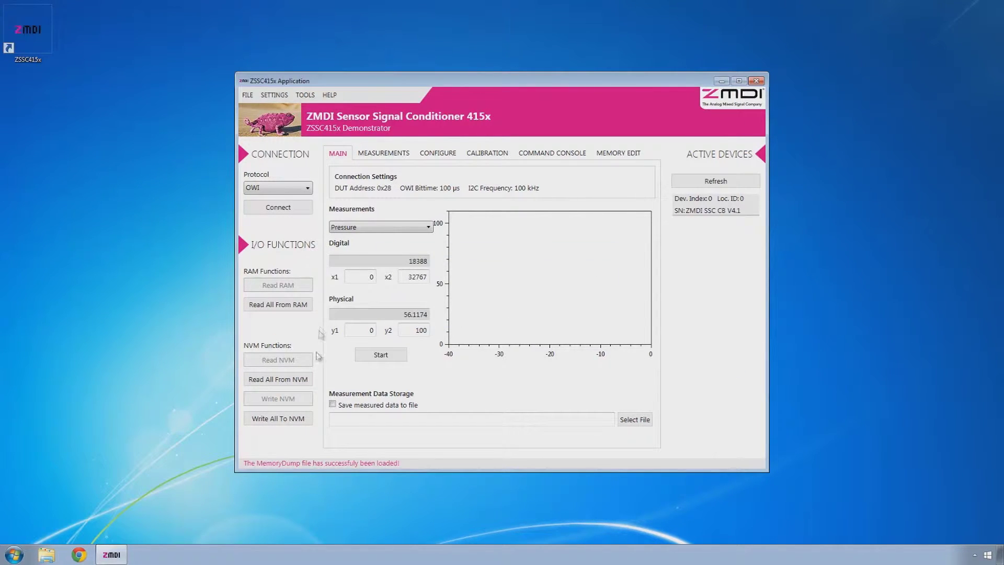
# Write all loaded data to the sensor's NVM and start the live pressure measurement
pyautogui.click(290, 420)
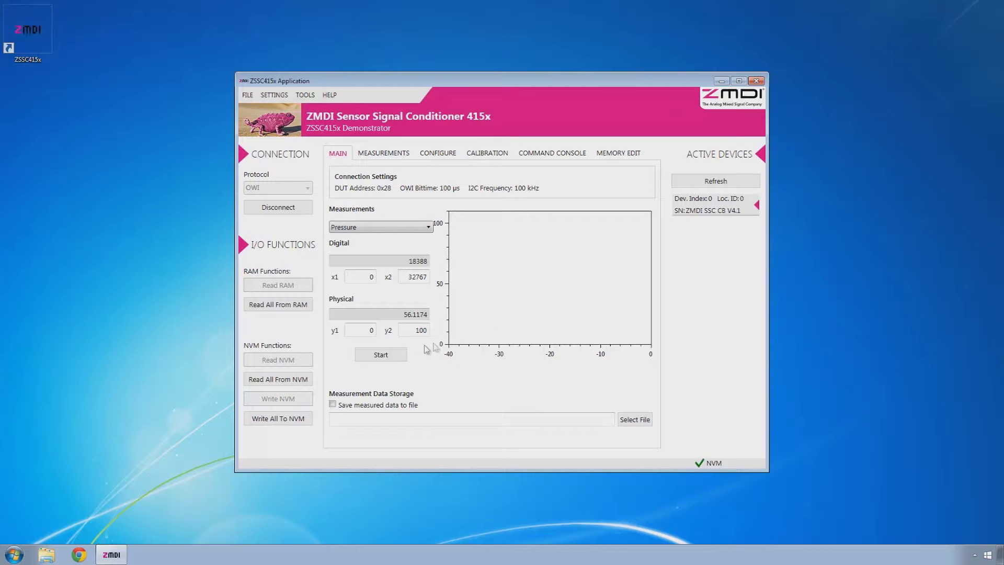
pyautogui.click(398, 355)
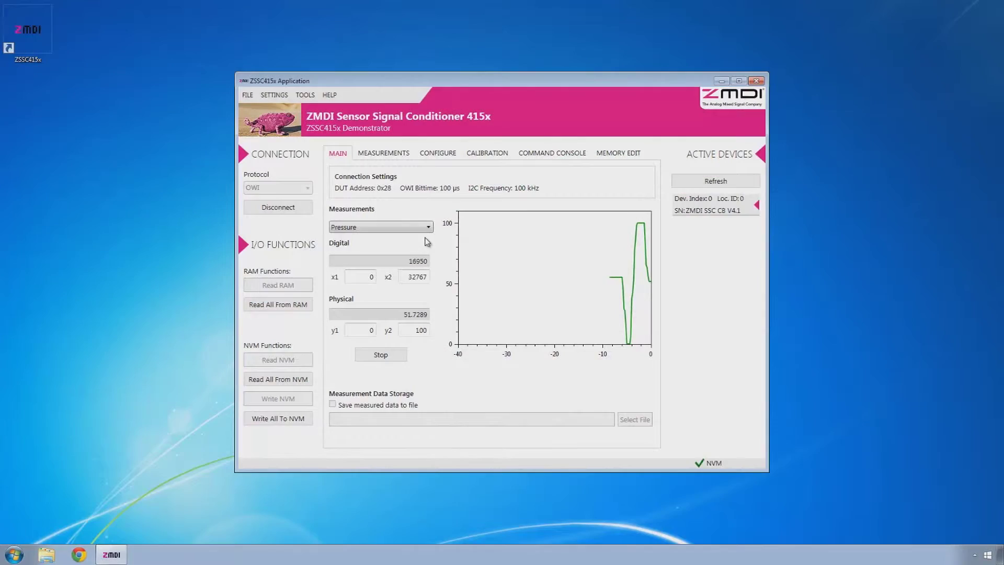
pyautogui.click(414, 227)
# Check the Temperature and Pressure Raw readouts, then show the linear calibration table
pyautogui.click(412, 248)
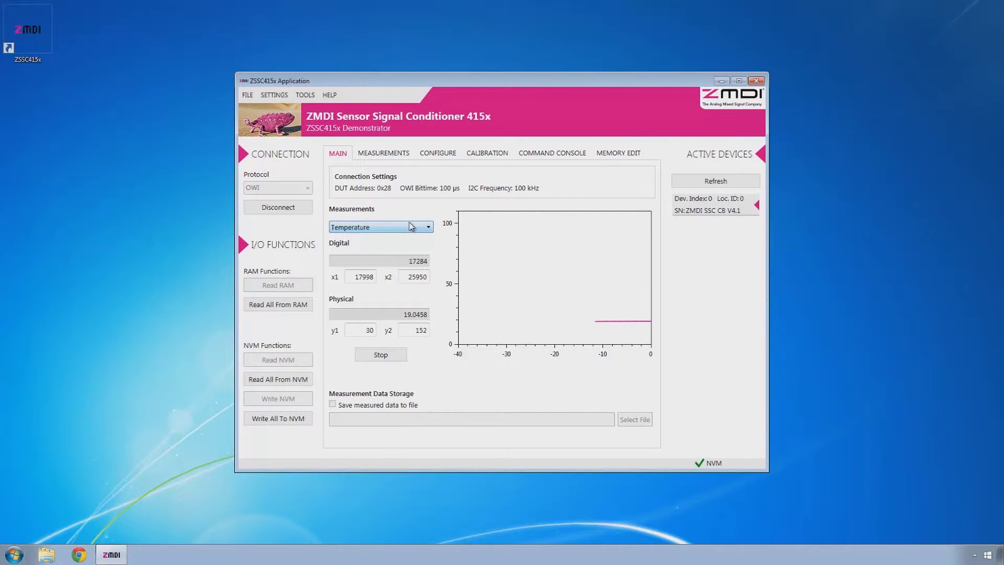
pyautogui.click(411, 226)
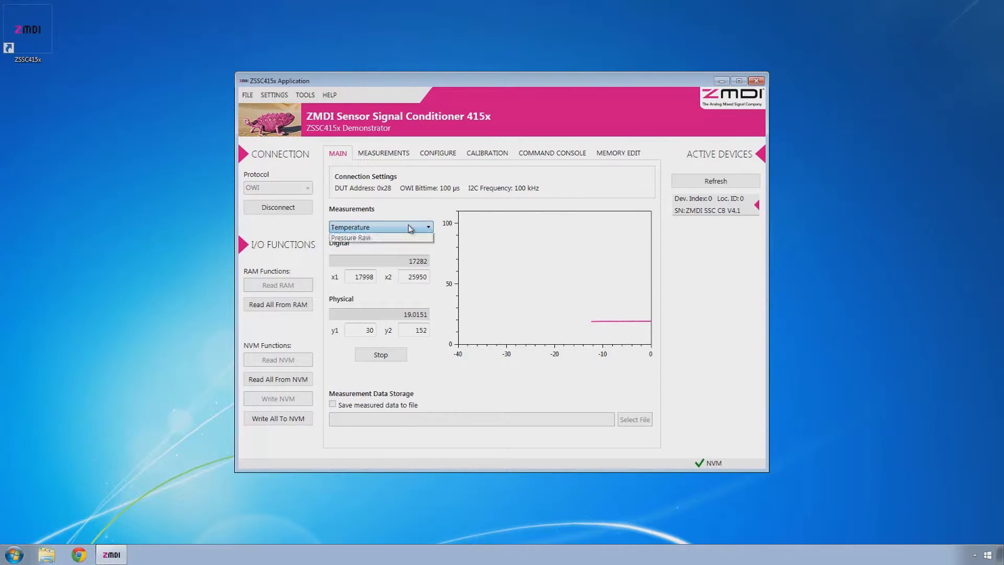
pyautogui.click(396, 256)
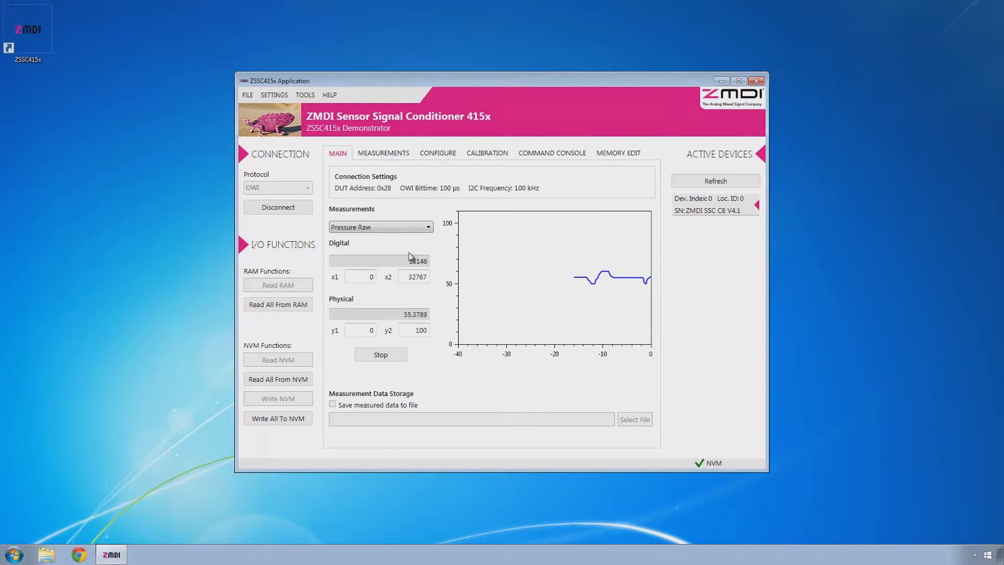
pyautogui.click(483, 157)
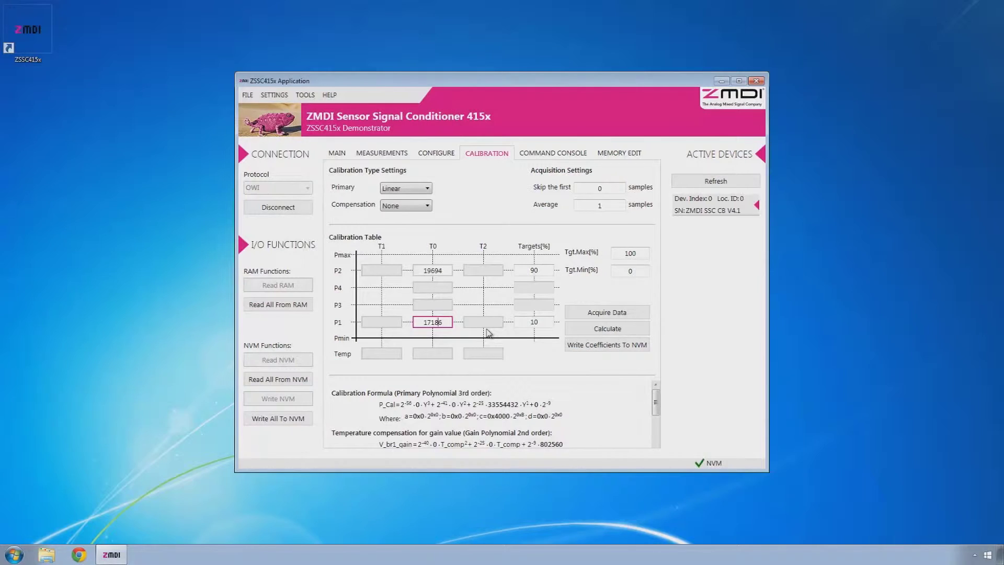
# Re-acquire the T0 calibration points: P1 as 16390 and P2 as 19764
pyautogui.click(604, 315)
pyautogui.click(431, 268)
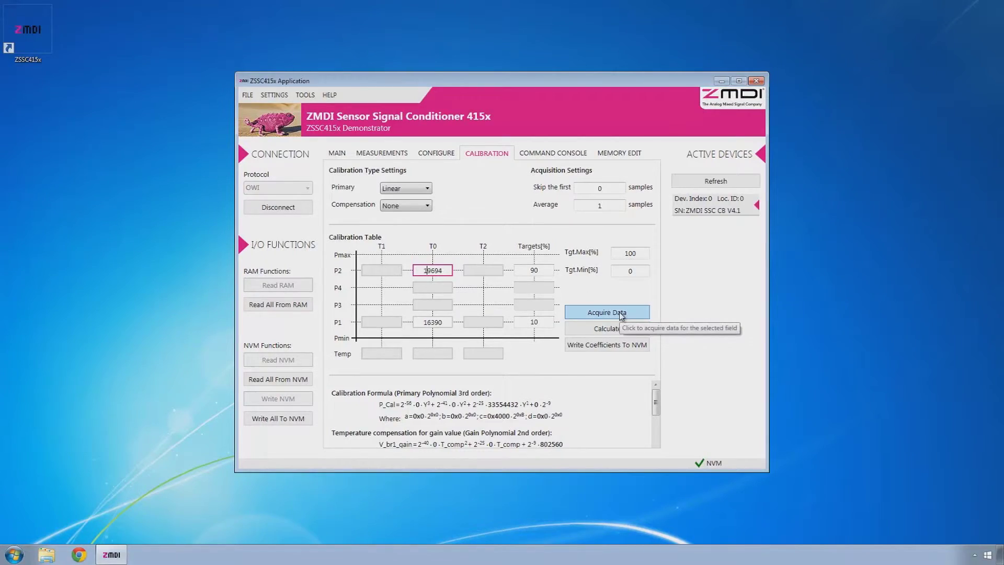
pyautogui.click(622, 315)
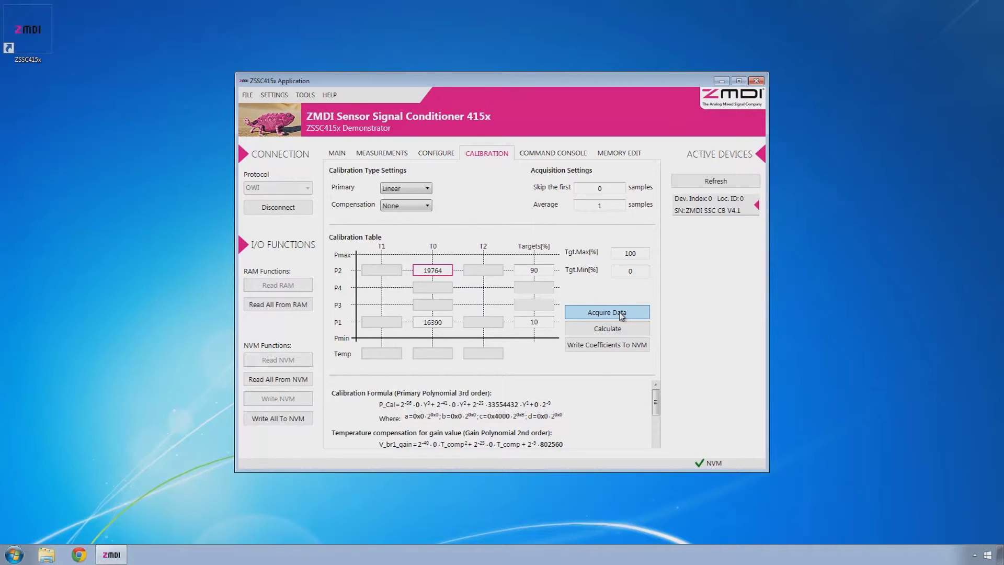
# Calculate the calibration coefficients and write them into NVM
pyautogui.click(624, 331)
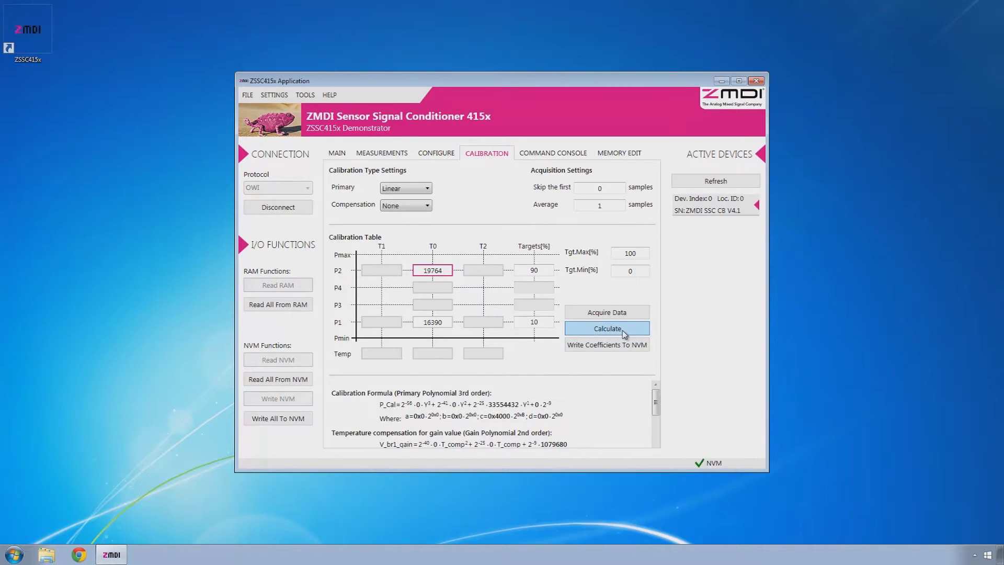
pyautogui.moveTo(656, 403); pyautogui.dragTo(657, 417)
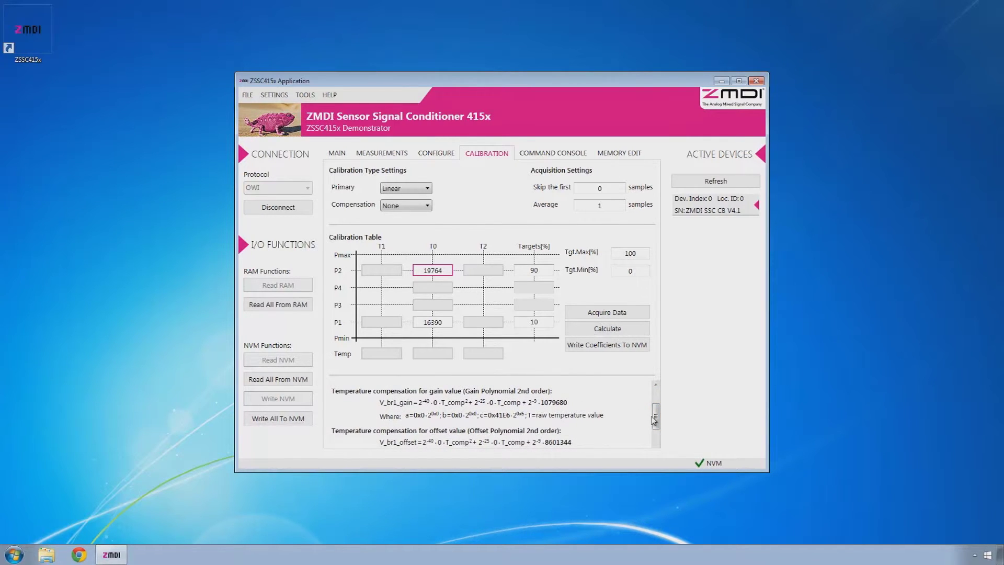
pyautogui.moveTo(656, 424); pyautogui.dragTo(657, 442)
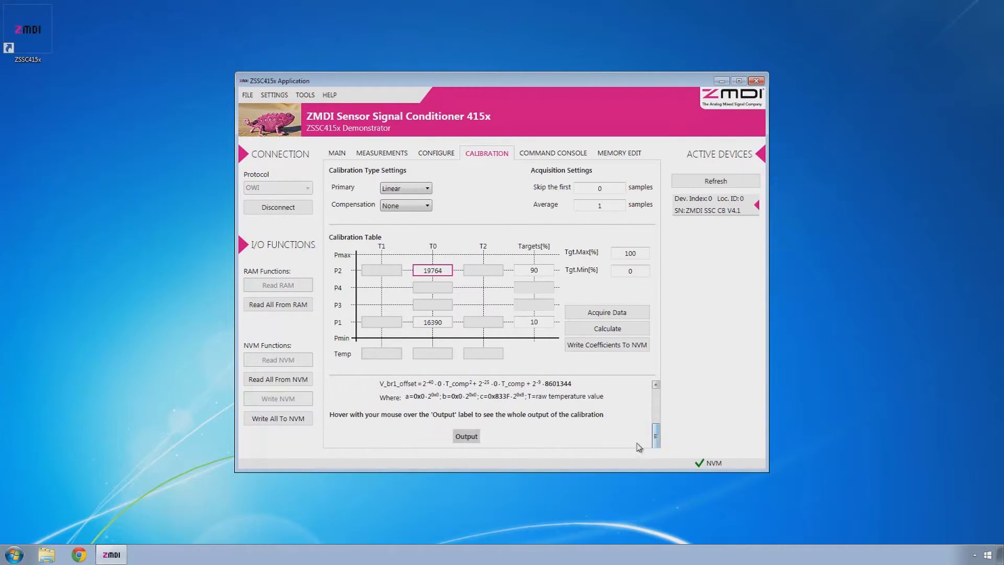
pyautogui.moveTo(471, 438)
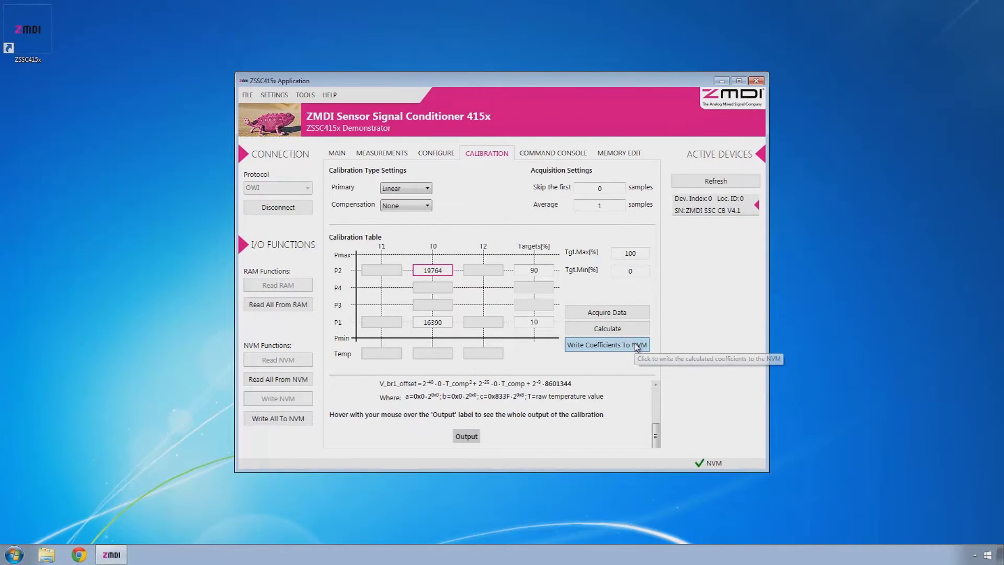
pyautogui.click(637, 348)
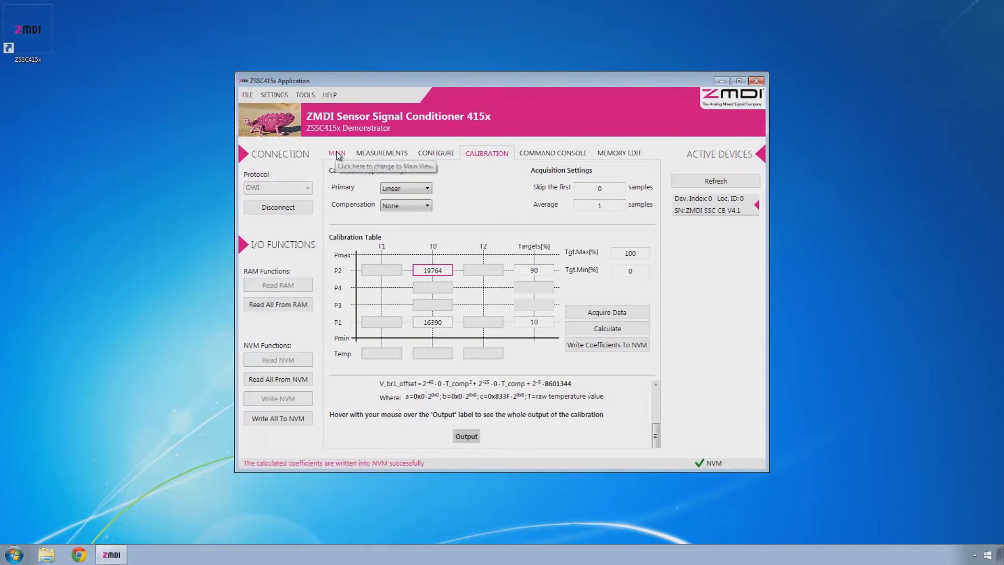
pyautogui.click(337, 155)
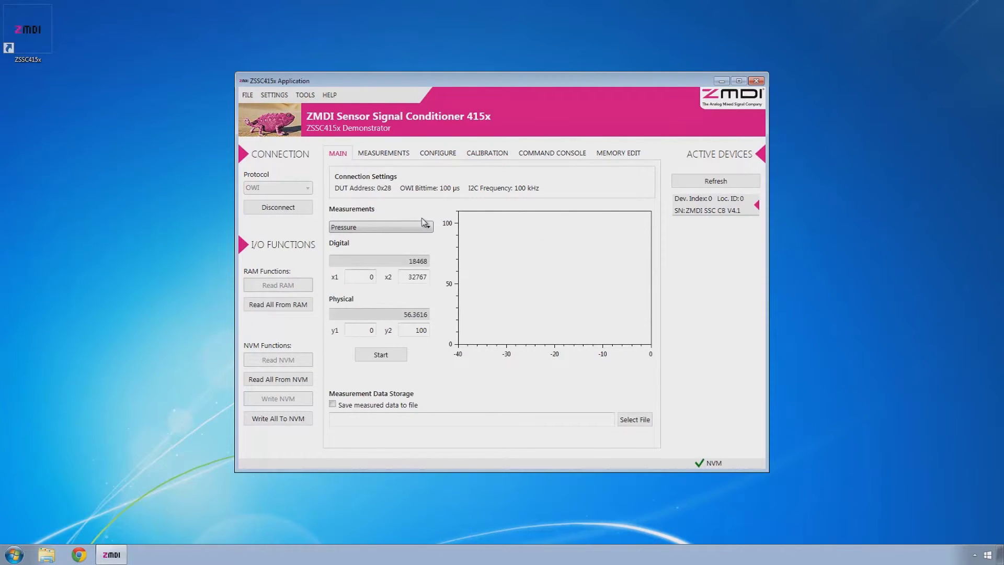
# Measure calibrated pressure (about 89.9), revisit the Calibration page, then restart the measurement
pyautogui.click(381, 355)
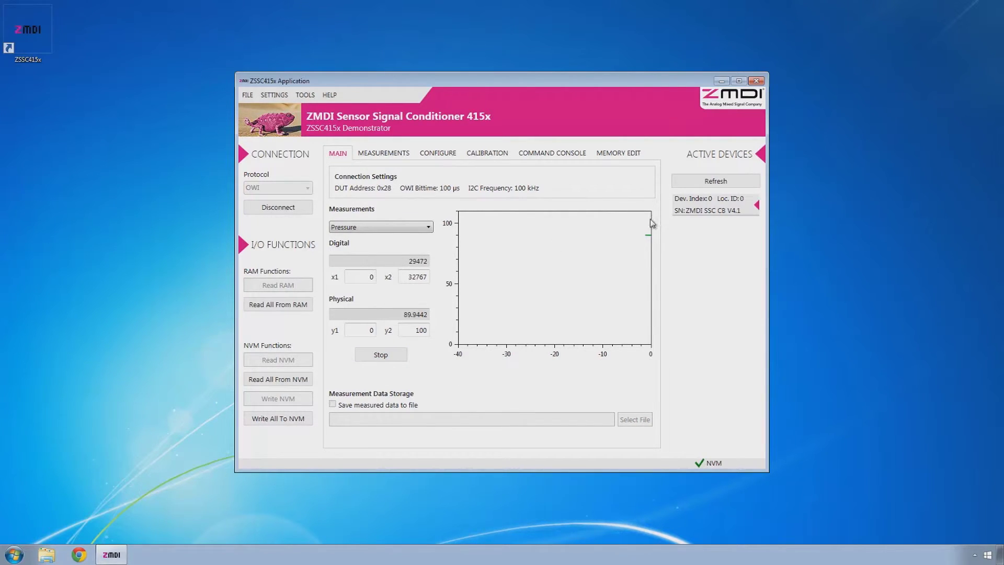
pyautogui.click(488, 153)
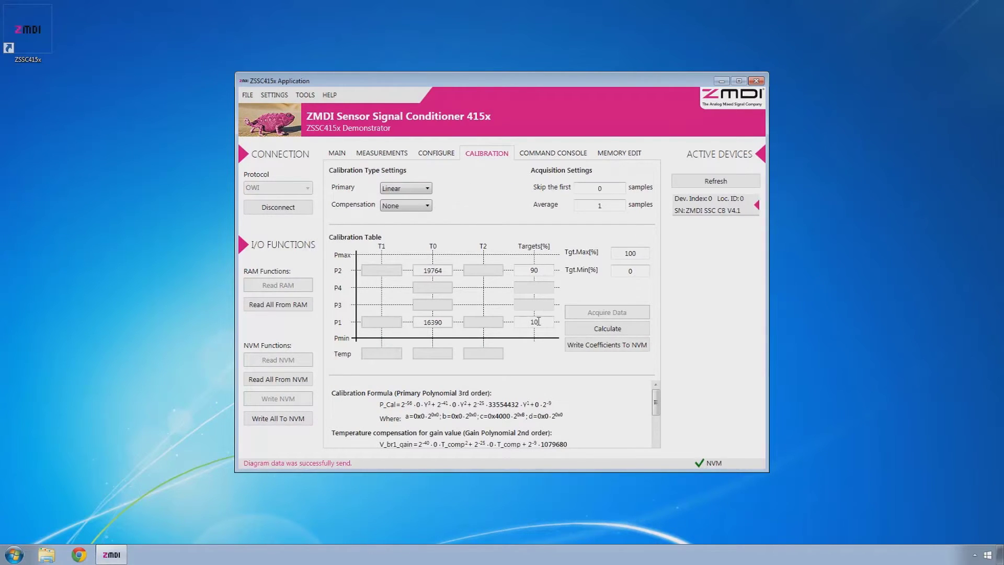
pyautogui.click(336, 155)
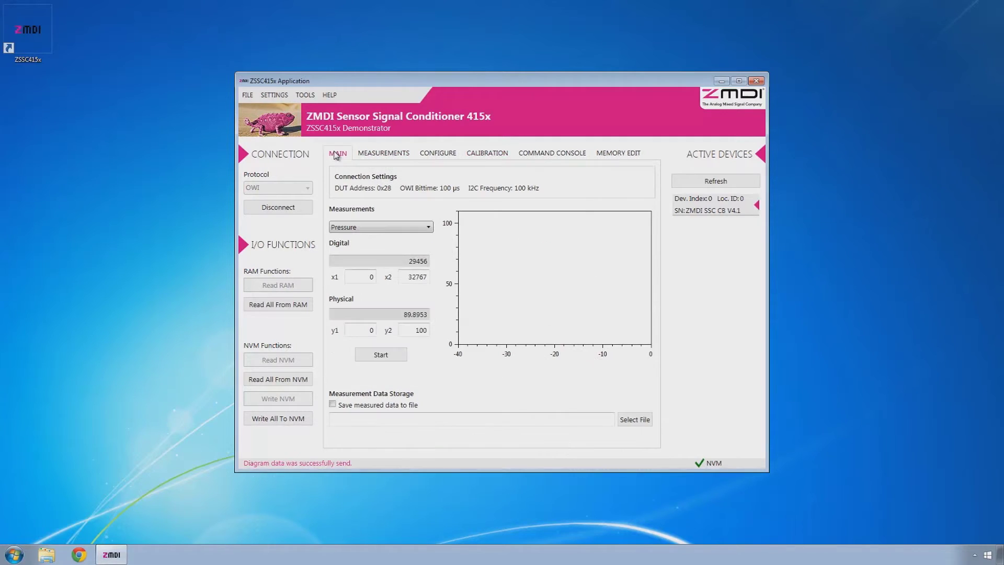
pyautogui.click(361, 356)
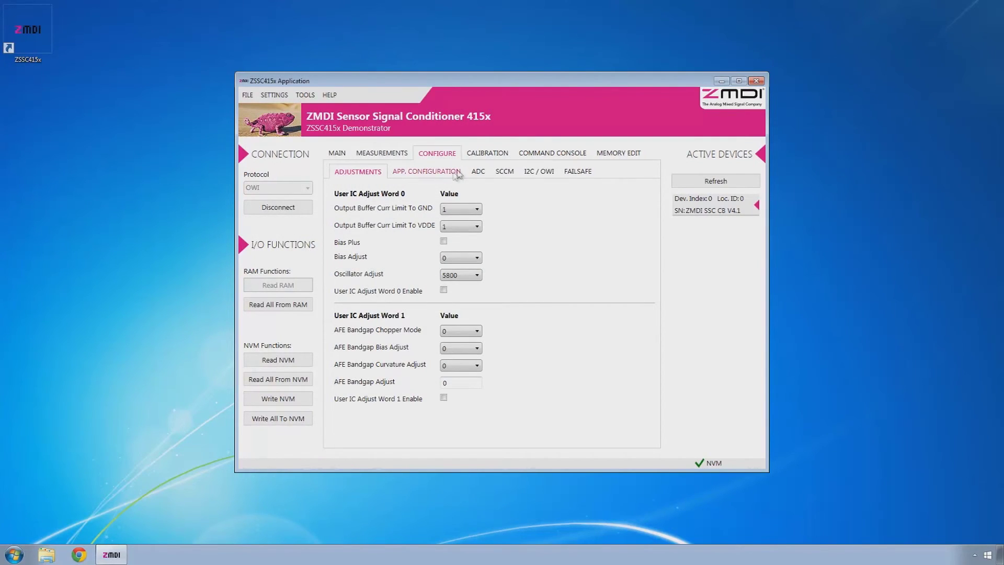
# Review the App. Configuration, ADC, SCCM and I2C/OWI settings pages, then return to the main view
pyautogui.click(456, 174)
pyautogui.click(477, 176)
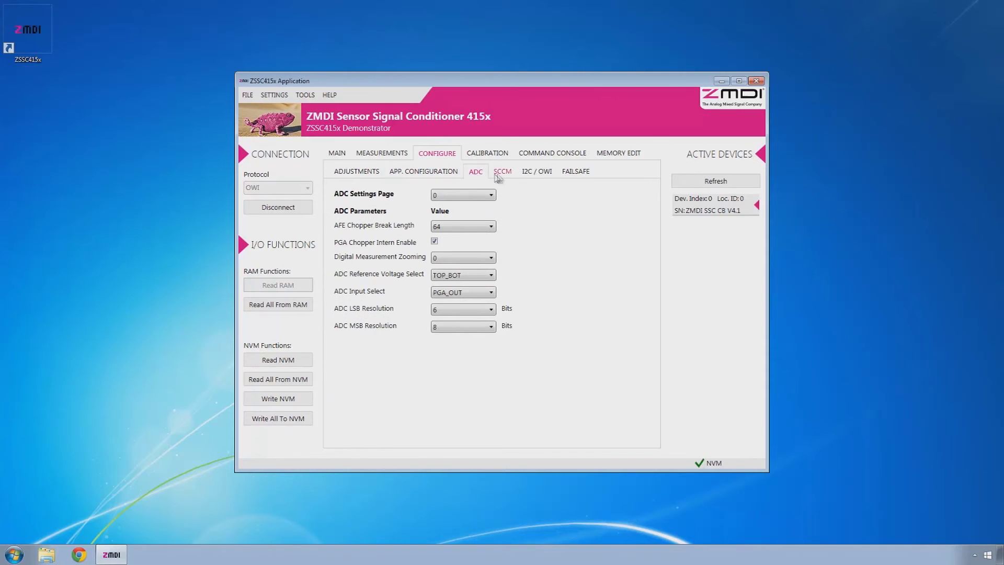
pyautogui.click(504, 175)
pyautogui.click(530, 177)
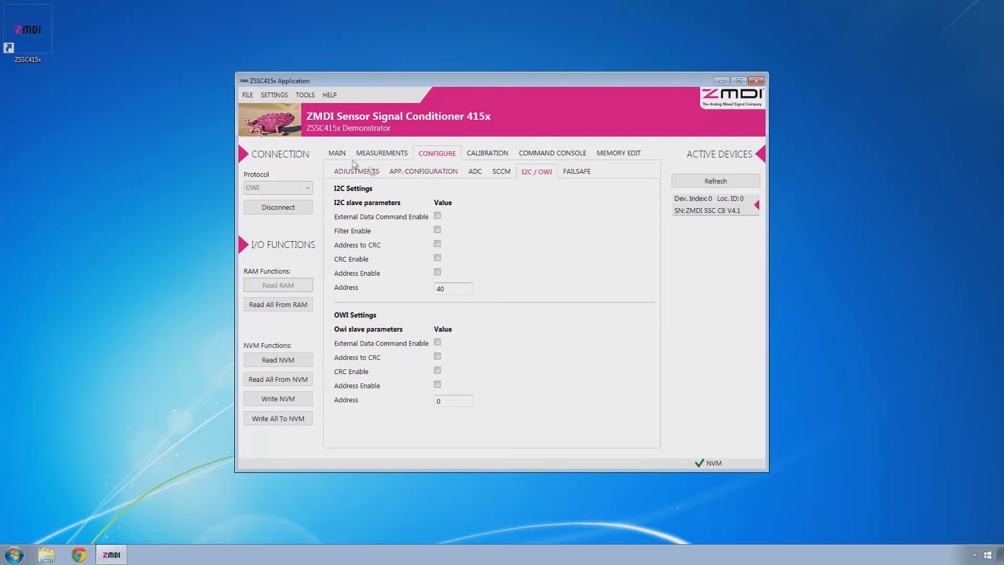
pyautogui.click(337, 153)
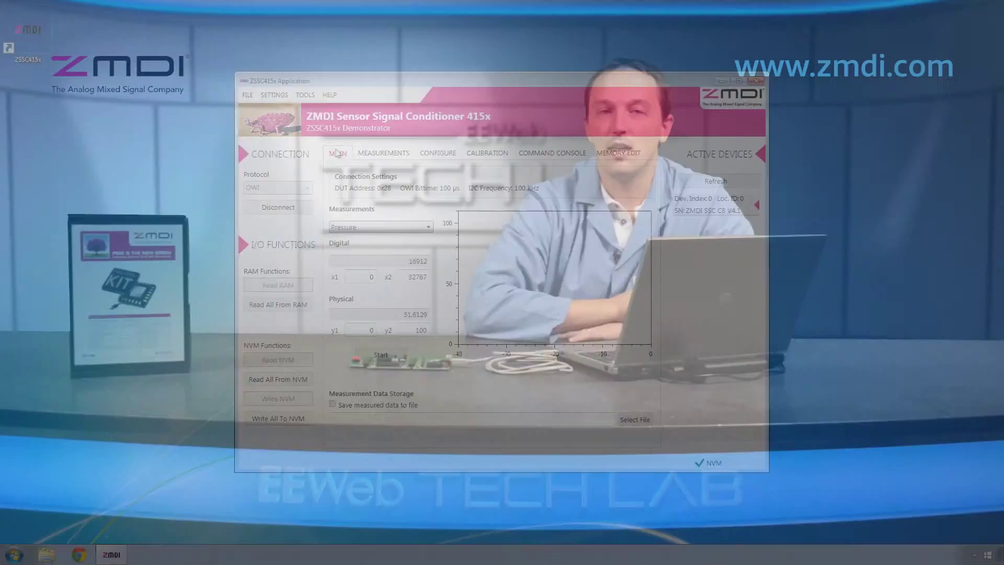